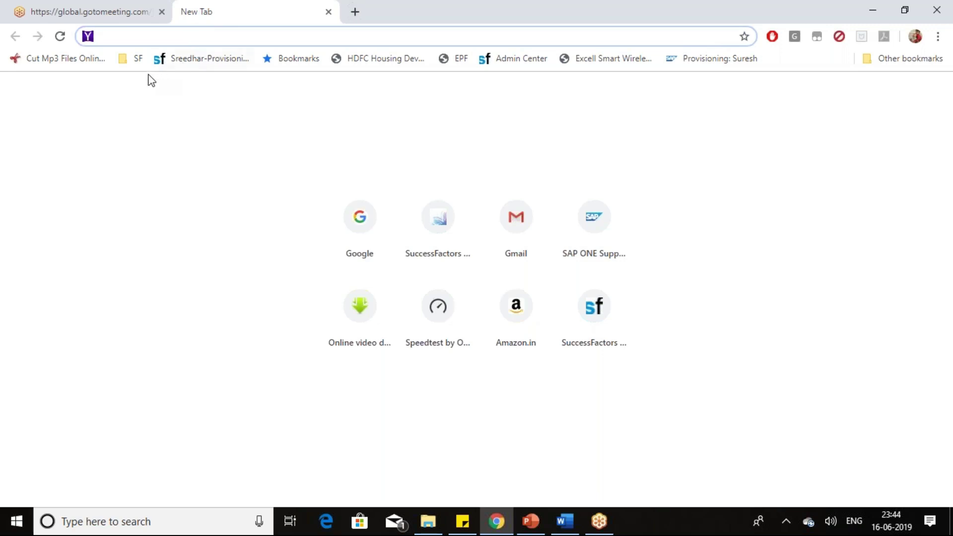
# Step: Open the bookmarked SuccessFactors login page from the SF bookmarks and log in with the username and account password
pyautogui.click(131, 60)
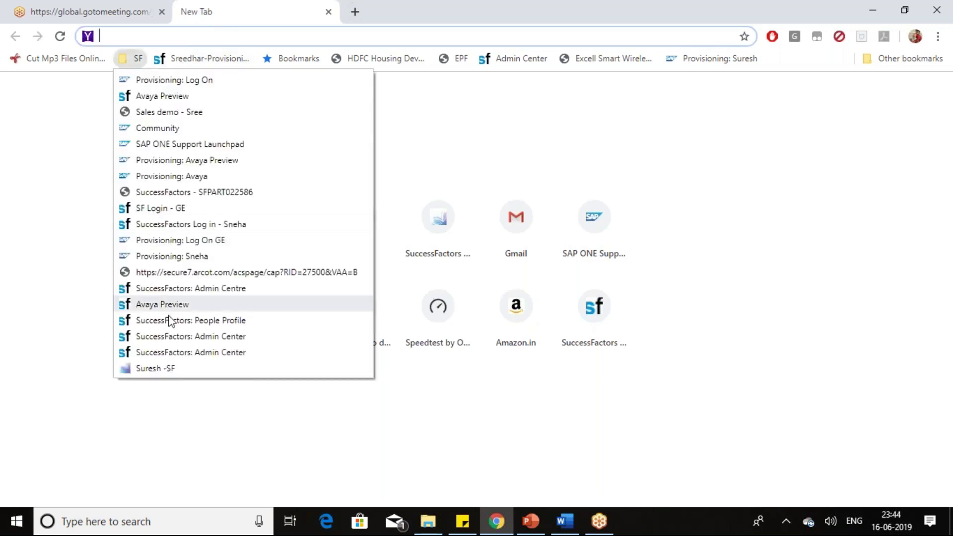
pyautogui.click(169, 369)
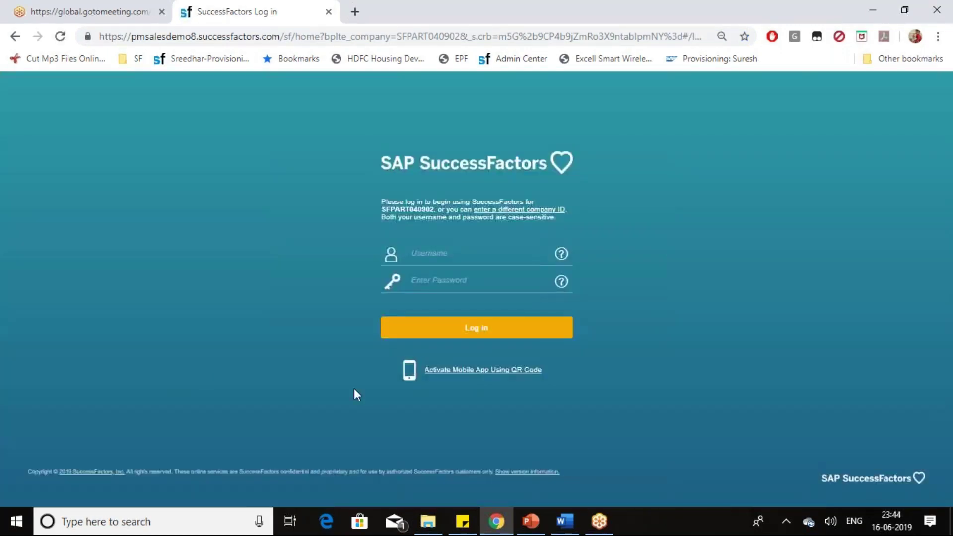
pyautogui.click(463, 263)
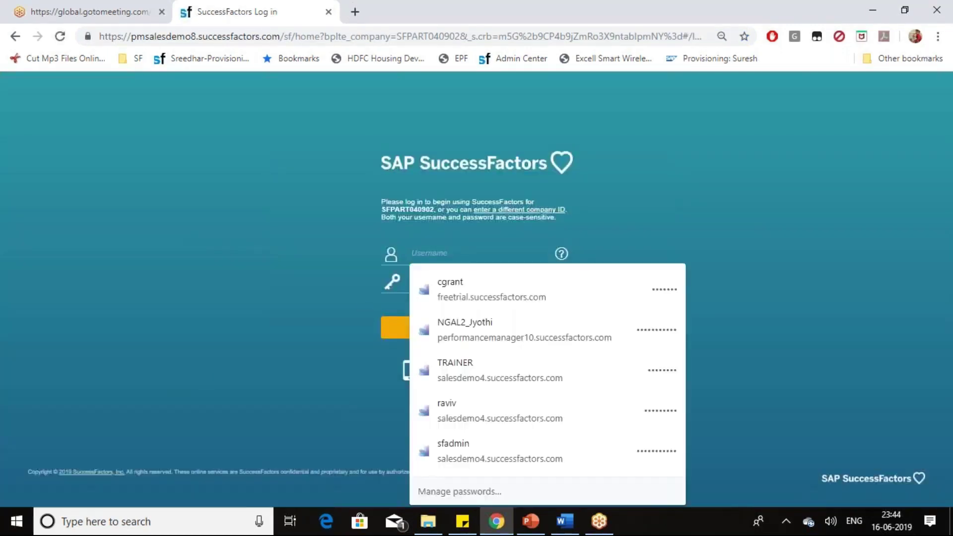
pyautogui.write('RAVI')
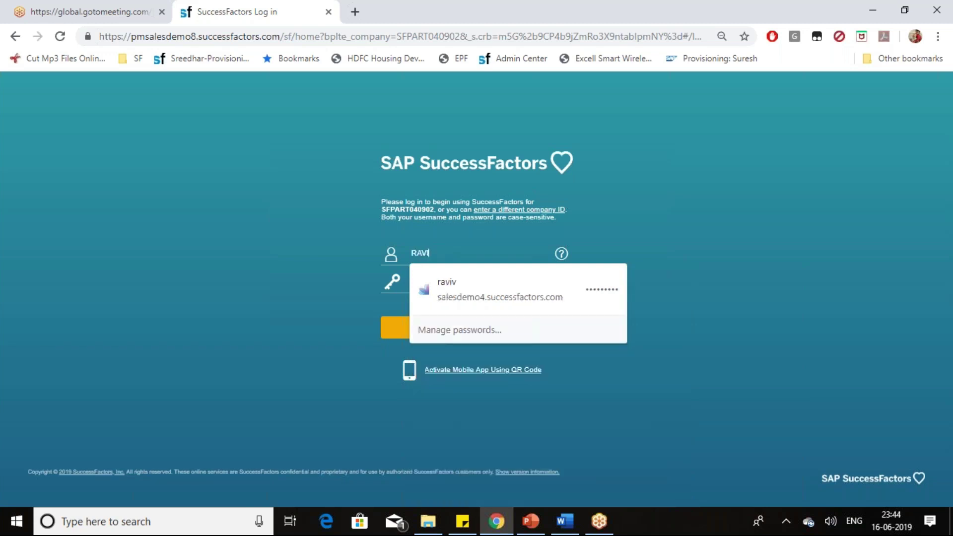
pyautogui.press('Tab')
pyautogui.write('•••••')
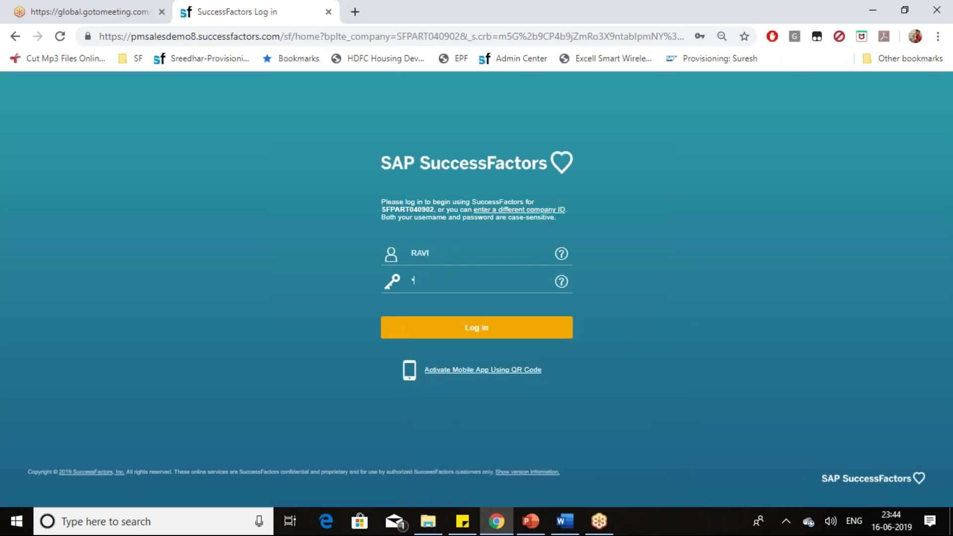
pyautogui.write('•••')
pyautogui.press('Return')
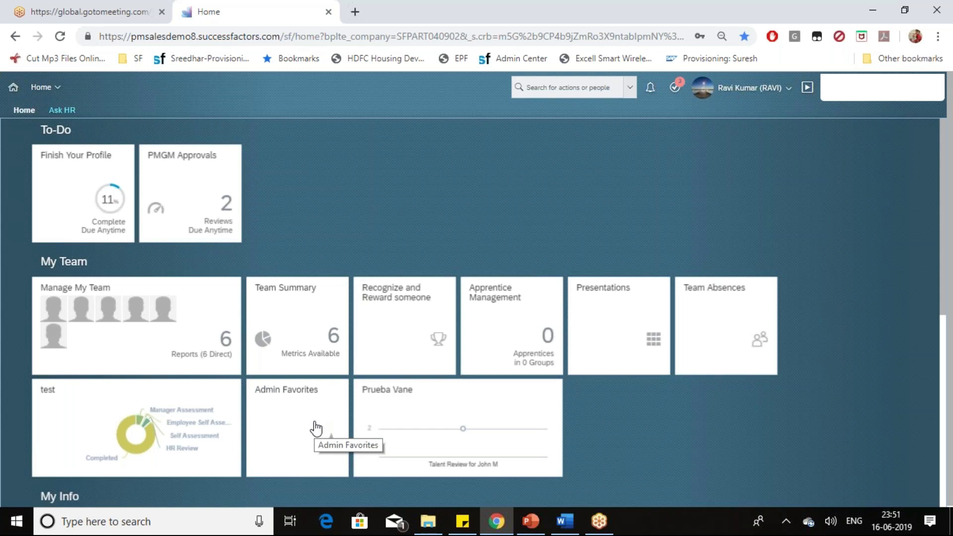
# Step: View the Admin Favorites list on the home page, close it, and bring up the action and people search suggestions
pyautogui.click(316, 428)
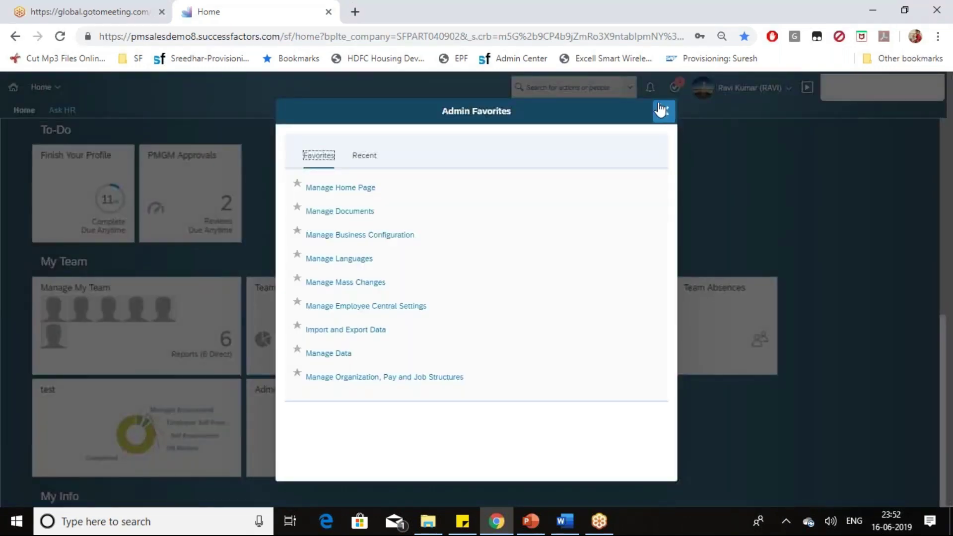
pyautogui.click(662, 111)
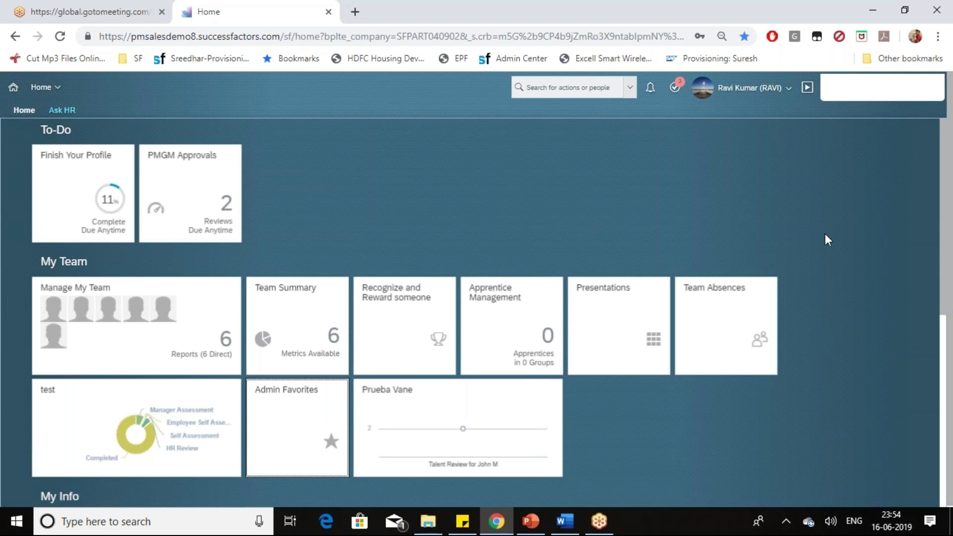
pyautogui.click(557, 86)
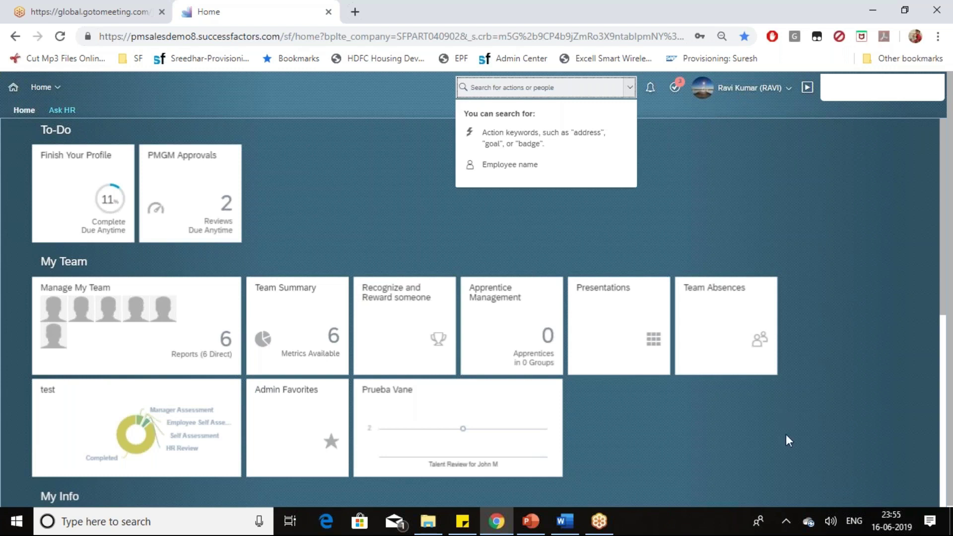
# Step: Switch to the EC - Course Content document in Word and review the topics of Session#1 through Session#5
pyautogui.click(565, 517)
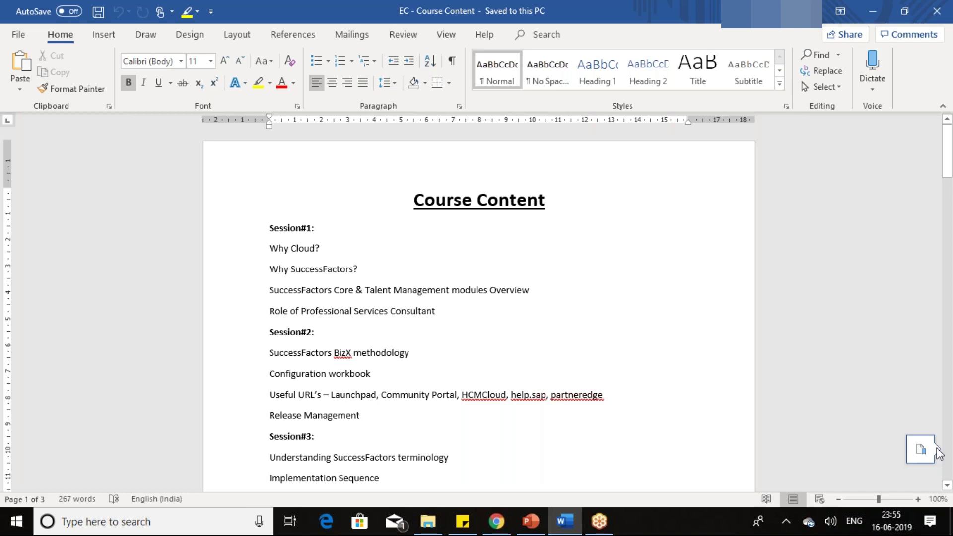
pyautogui.click(947, 486)
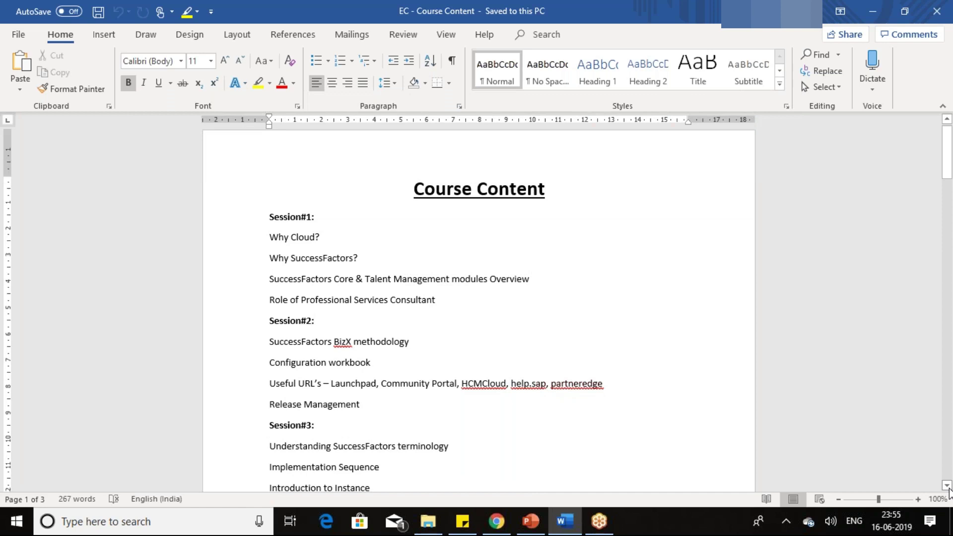
pyautogui.click(948, 487)
pyautogui.scroll(-4, 949, 491)
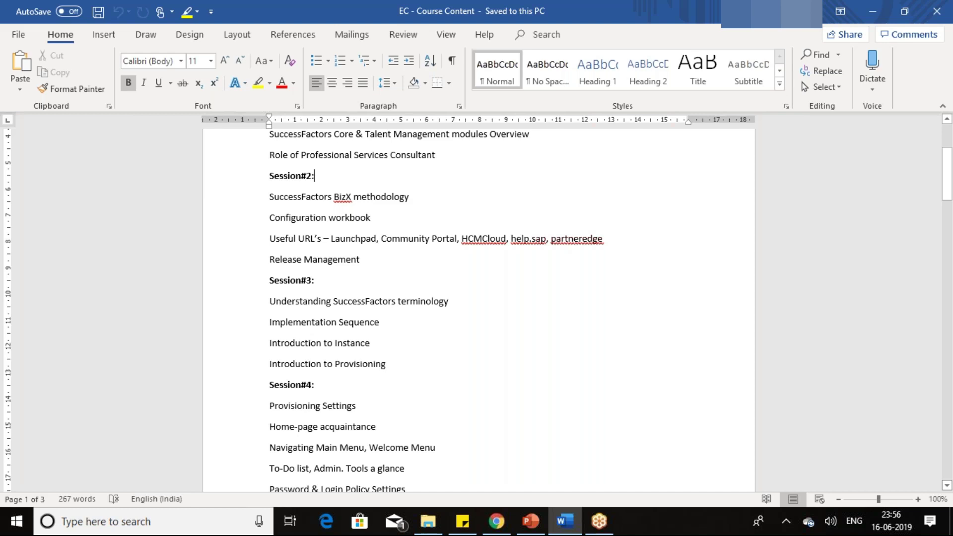
pyautogui.scroll(-5, 477, 308)
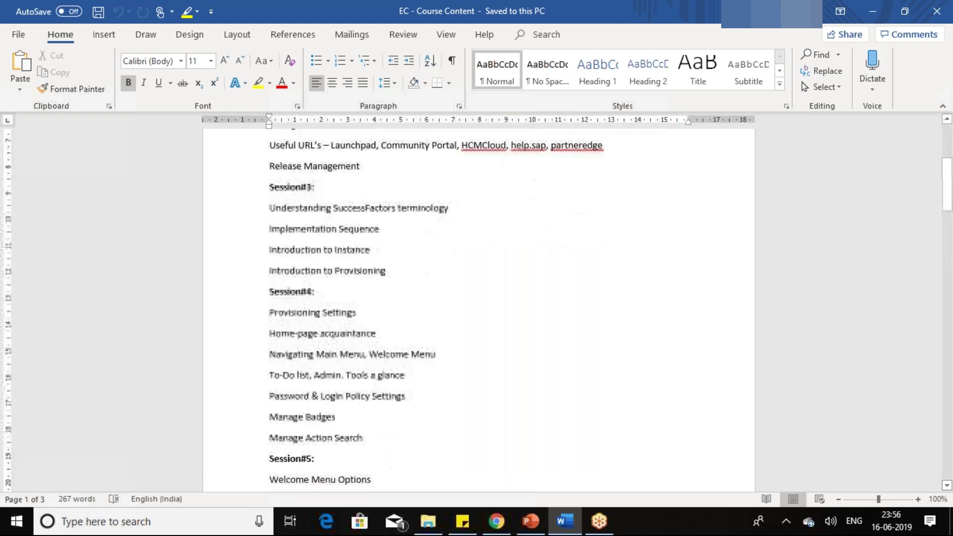
pyautogui.scroll(-3, 477, 308)
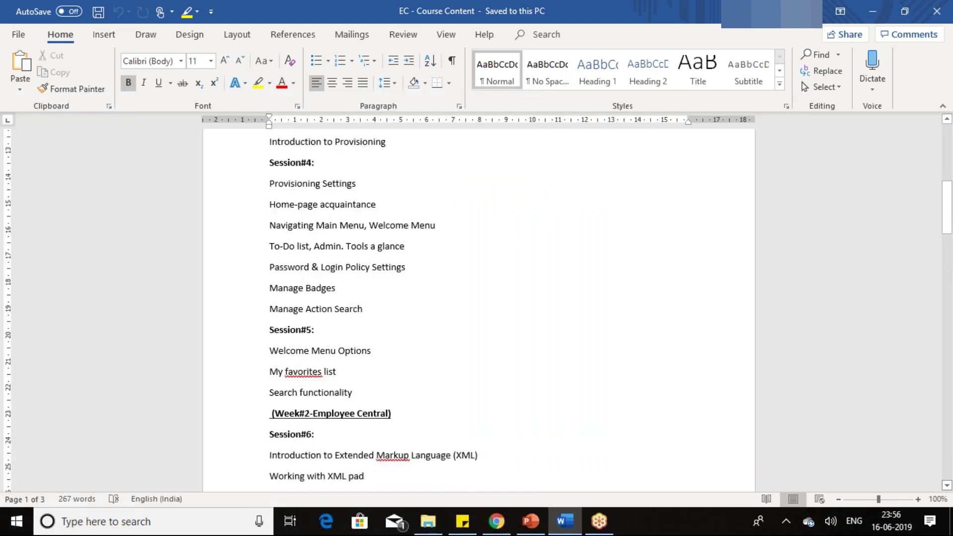
pyautogui.scroll(-2, 476, 308)
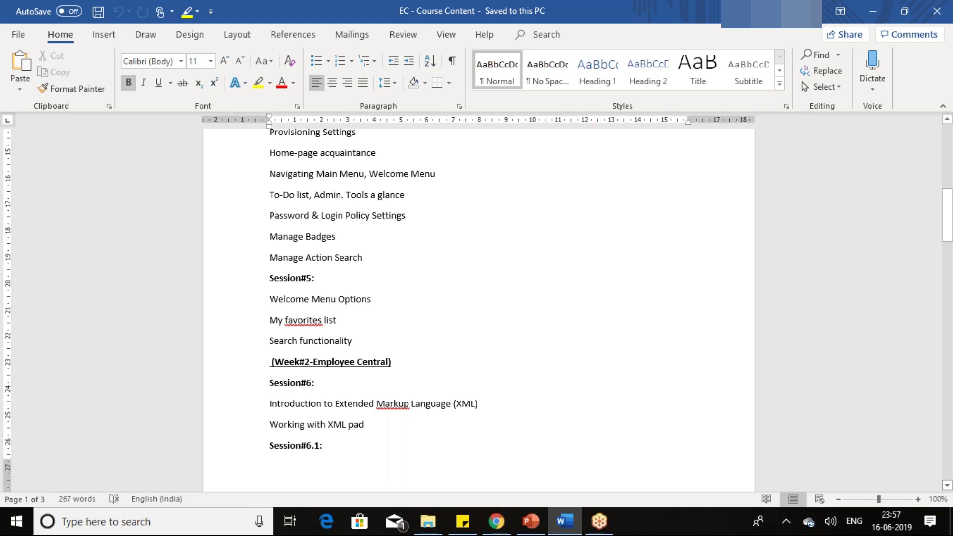
# Step: Review the Week#2 Employee Central and Week#3 Introduction to Mastery topics, from Session#6 through Session#13
pyautogui.scroll(-4, 480, 310)
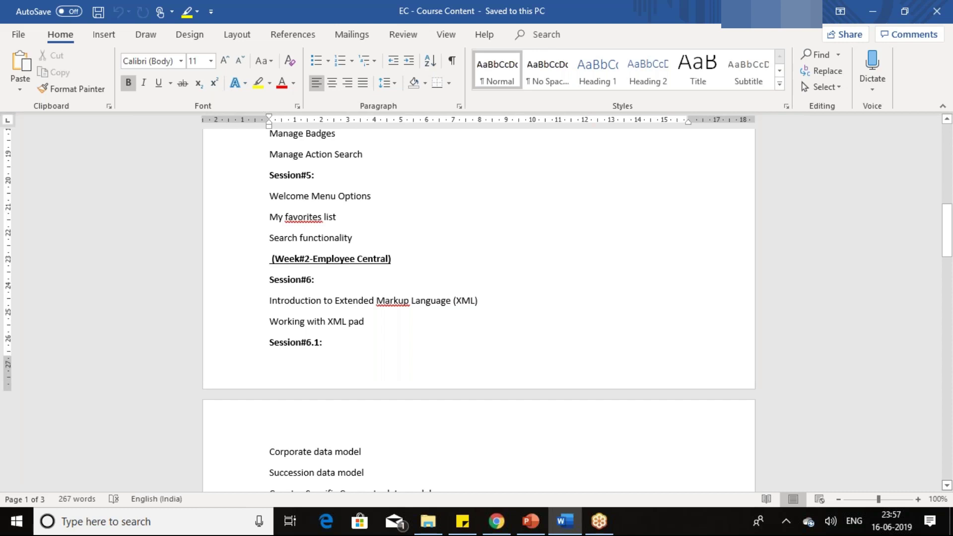
pyautogui.scroll(-3, 480, 310)
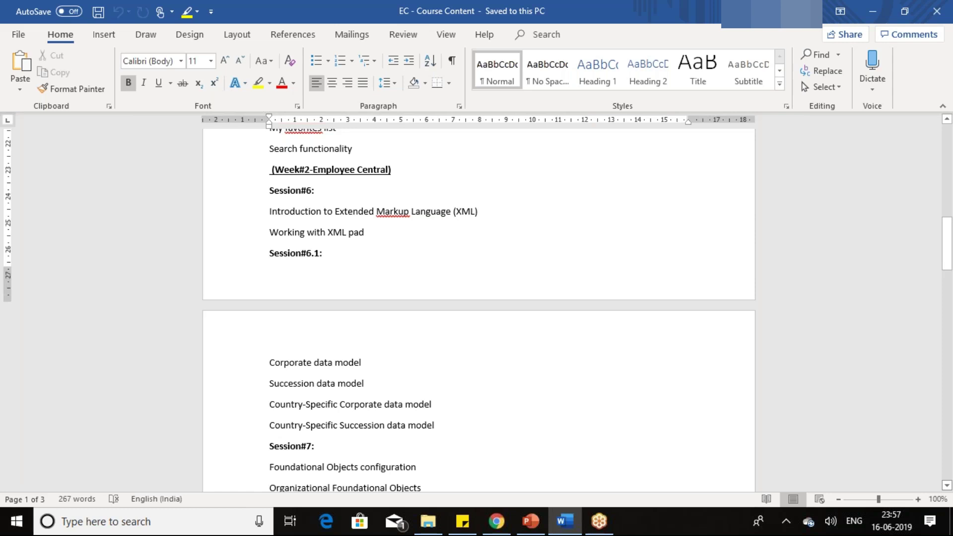
pyautogui.scroll(-3, 479, 311)
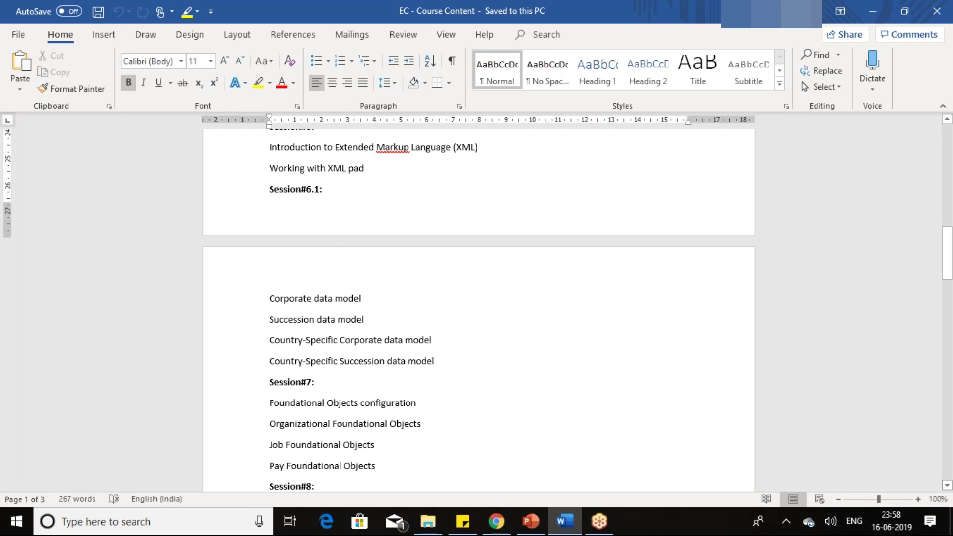
pyautogui.scroll(-2, 480, 307)
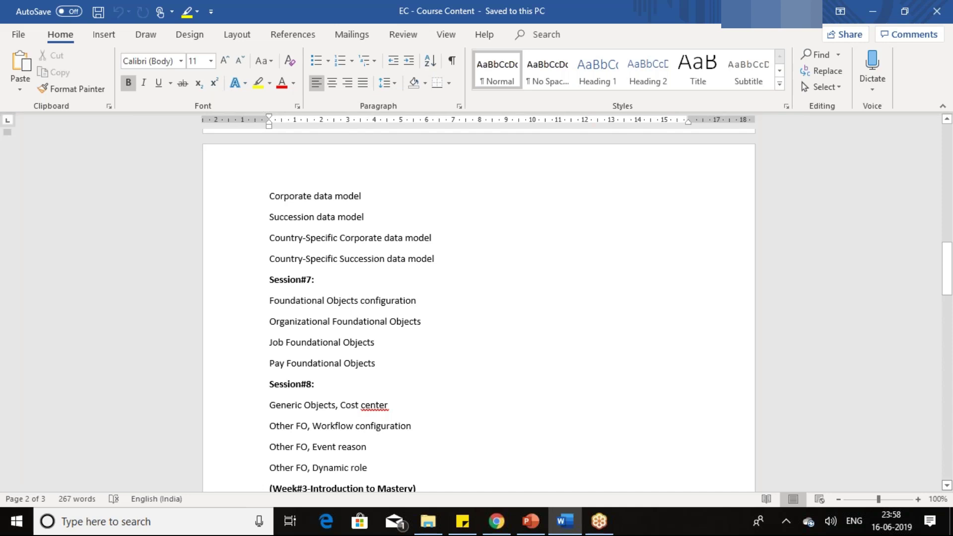
pyautogui.scroll(-4, 479, 311)
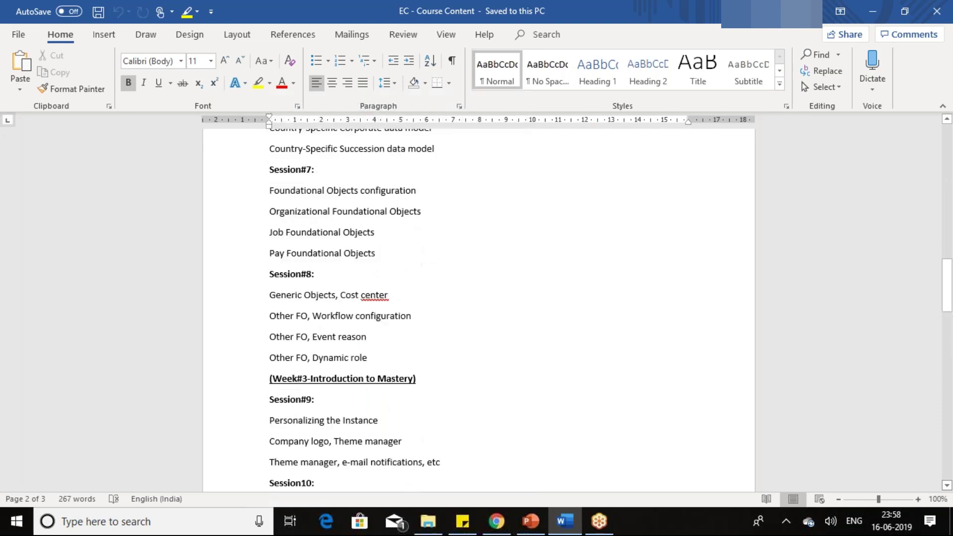
pyautogui.scroll(-5, 480, 310)
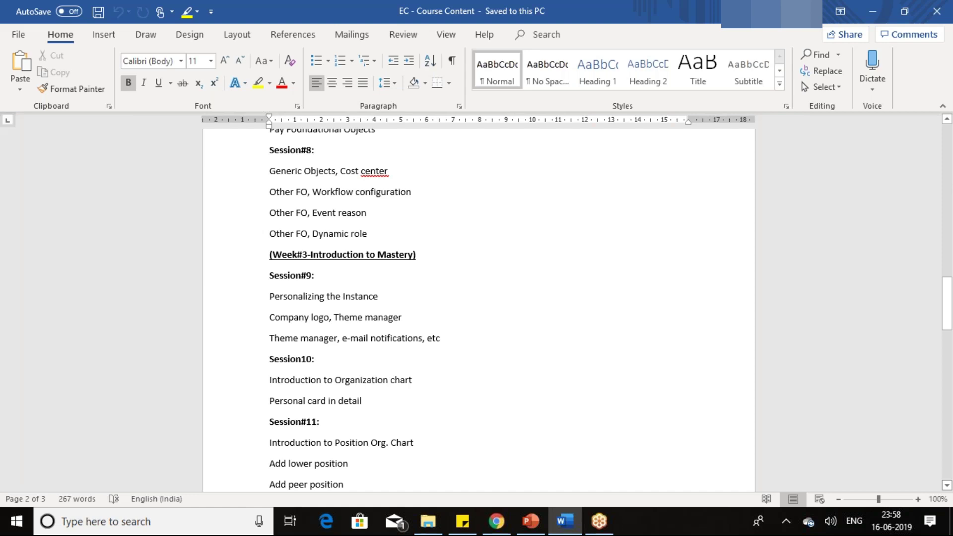
pyautogui.scroll(-1, 479, 308)
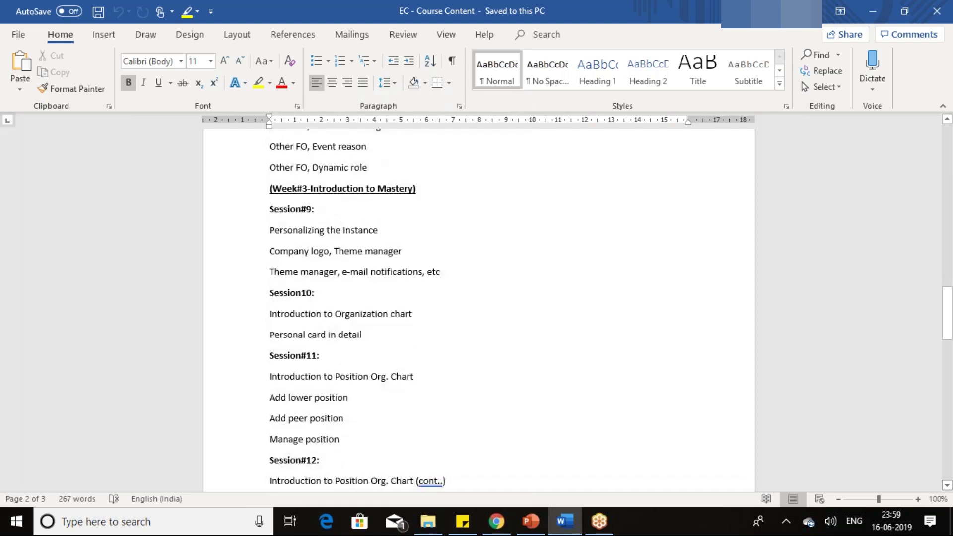
pyautogui.scroll(-1, 479, 308)
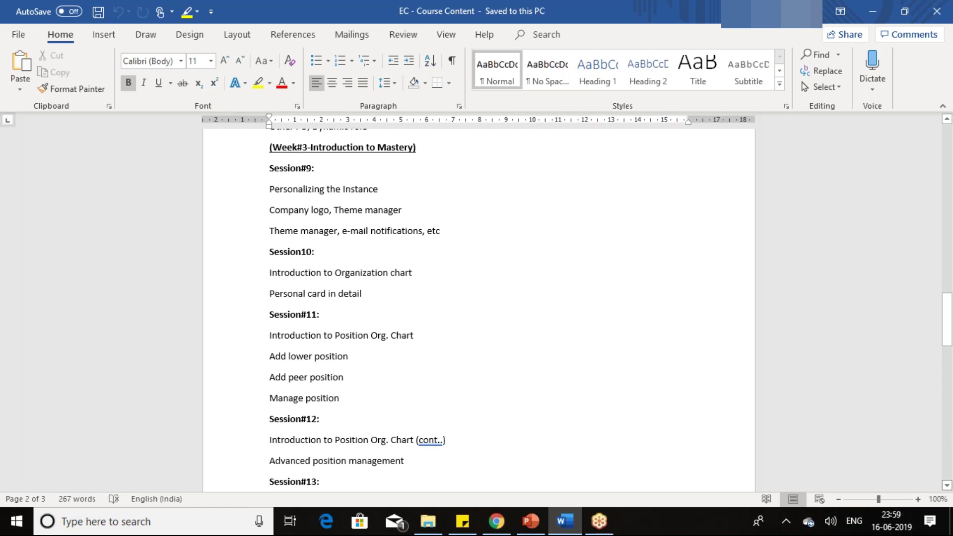
pyautogui.scroll(-3, 476, 307)
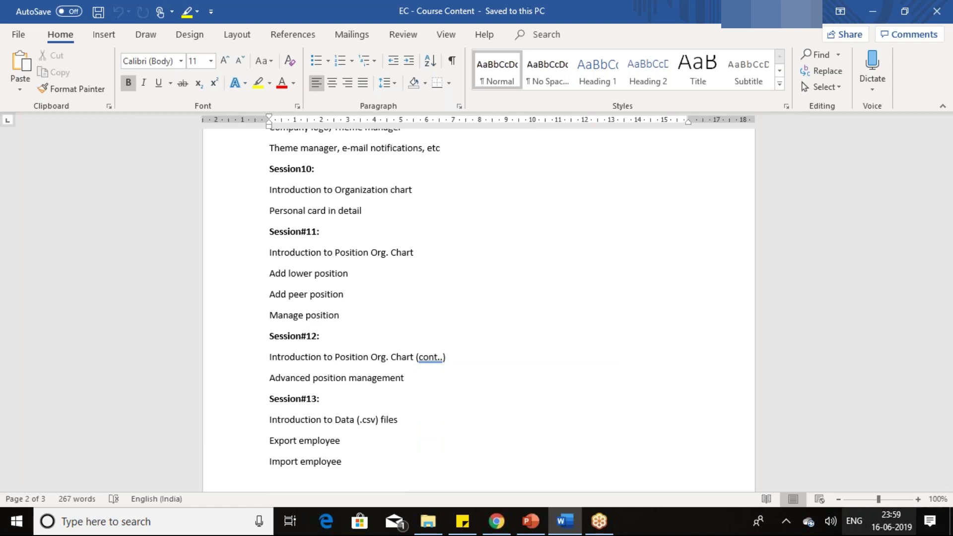
# Step: Switch to SuccessFactors in Chrome, open the Org Chart, and move up the hierarchy to the Chief Operating Officer
pyautogui.click(495, 524)
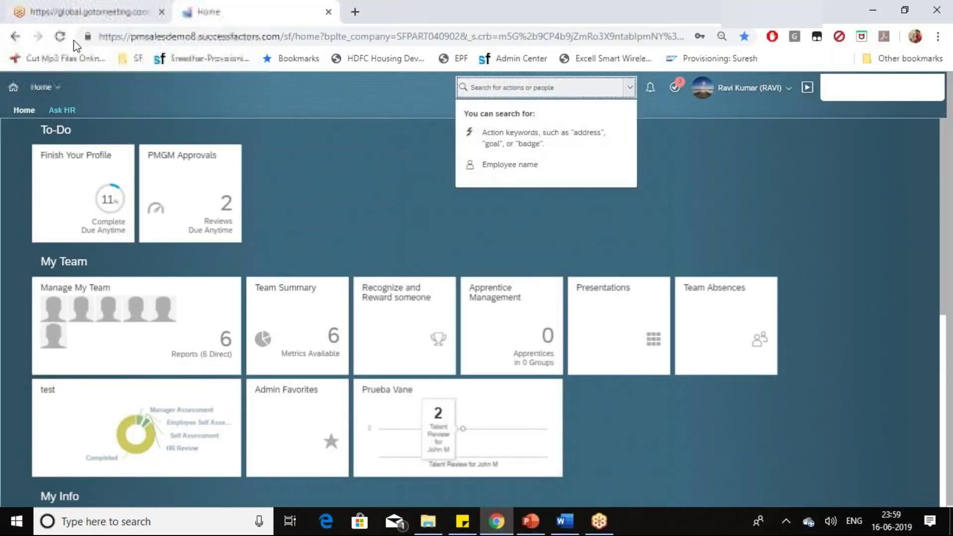
pyautogui.click(47, 88)
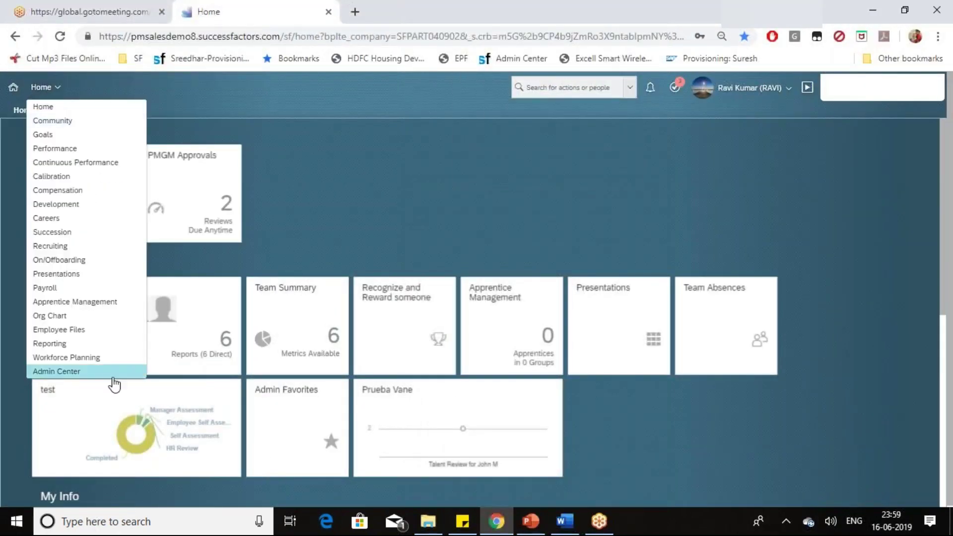
pyautogui.click(75, 318)
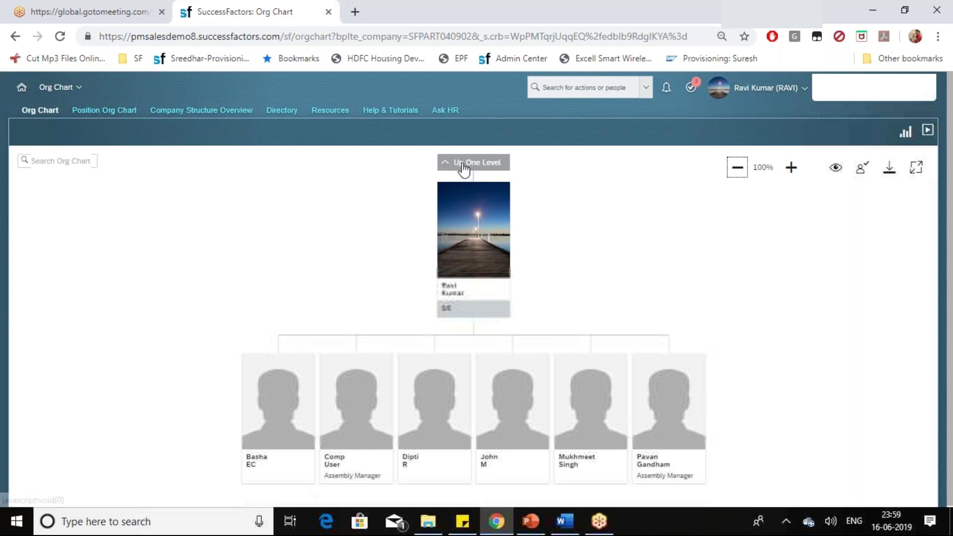
pyautogui.click(462, 164)
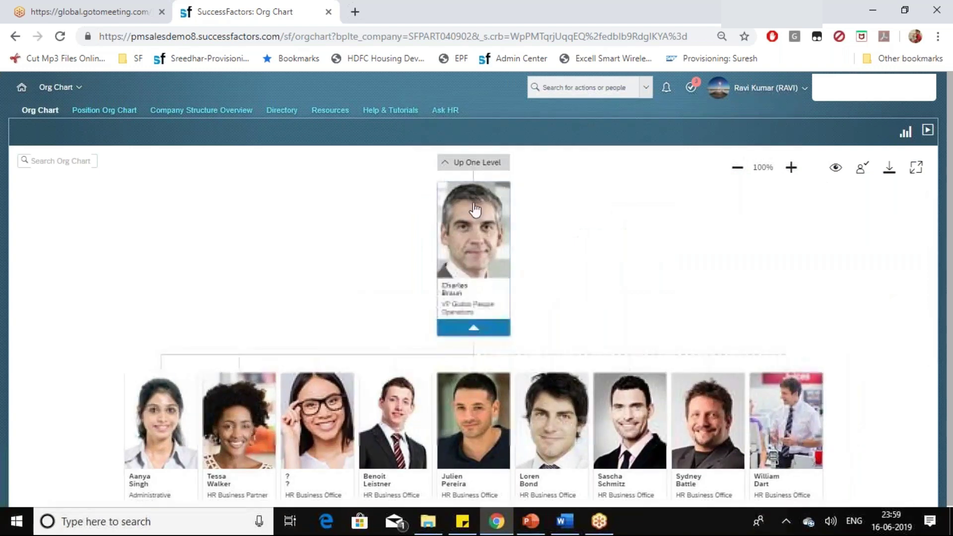
pyautogui.click(469, 163)
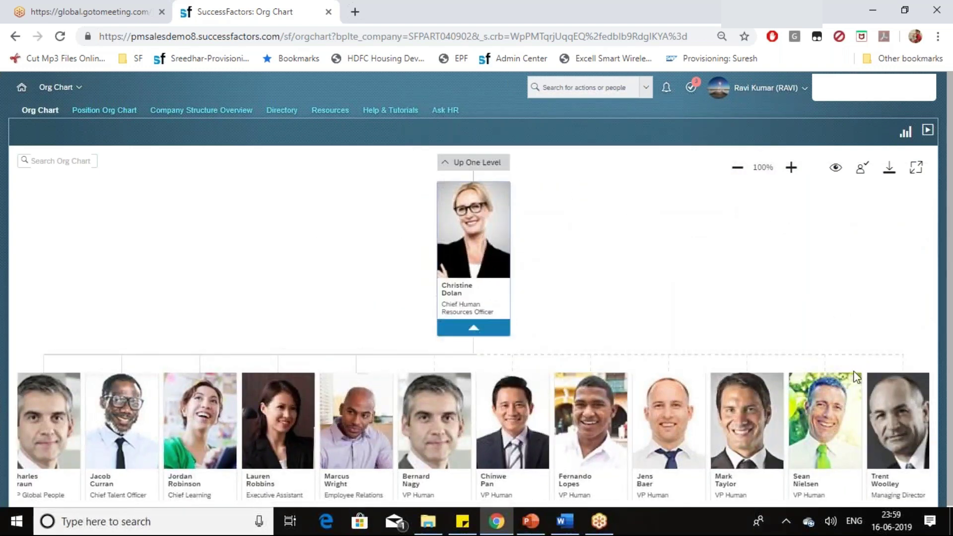
pyautogui.click(497, 164)
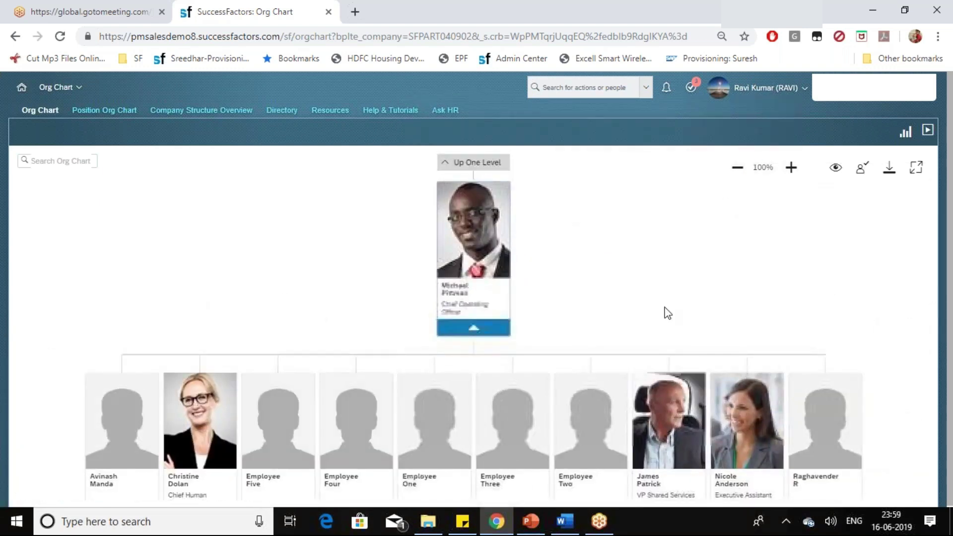
pyautogui.click(486, 166)
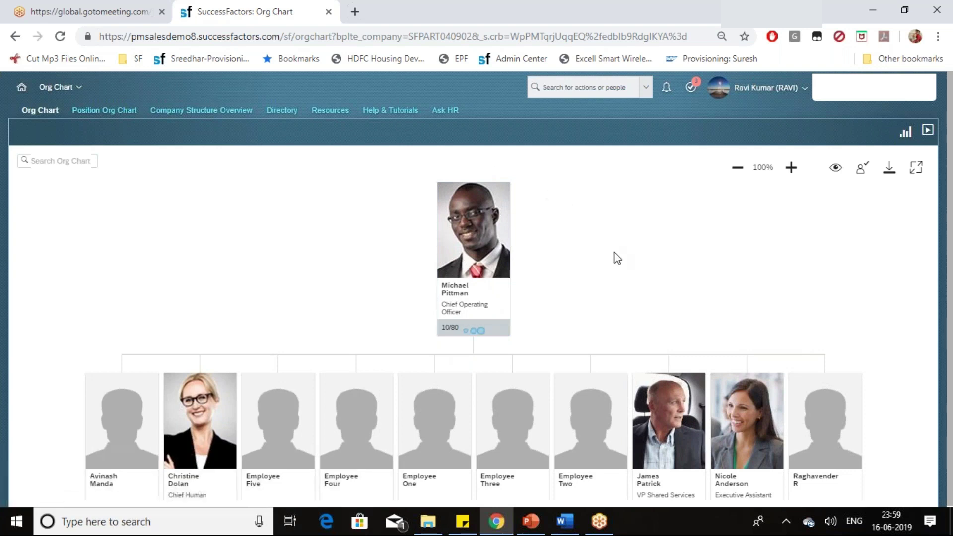
# Step: Examine the reporting levels below the Chief Operating Officer across the org chart, and return to the course content document in Word
pyautogui.moveTo(816, 459); pyautogui.dragTo(760, 297)
pyautogui.moveTo(765, 368); pyautogui.dragTo(557, 111)
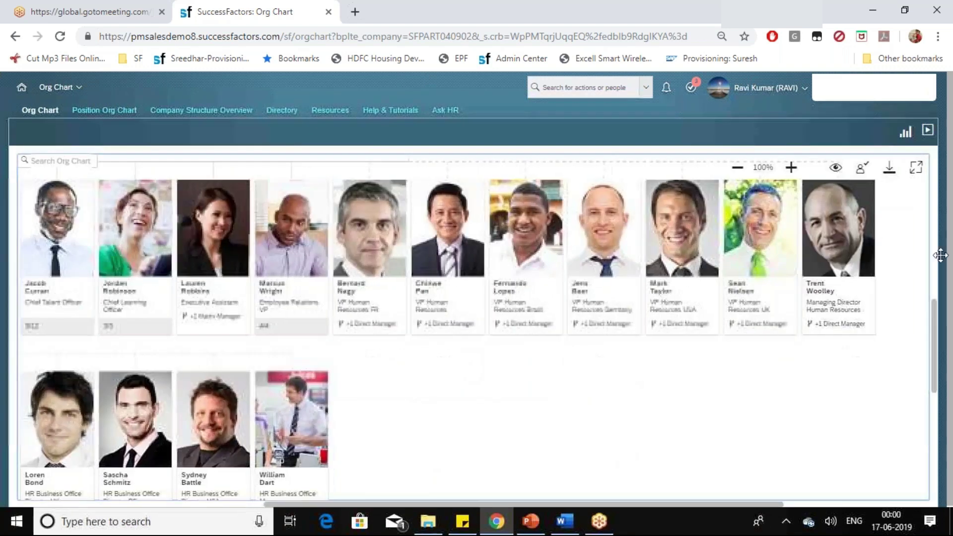
pyautogui.rightClick(771, 256)
pyautogui.click(516, 445)
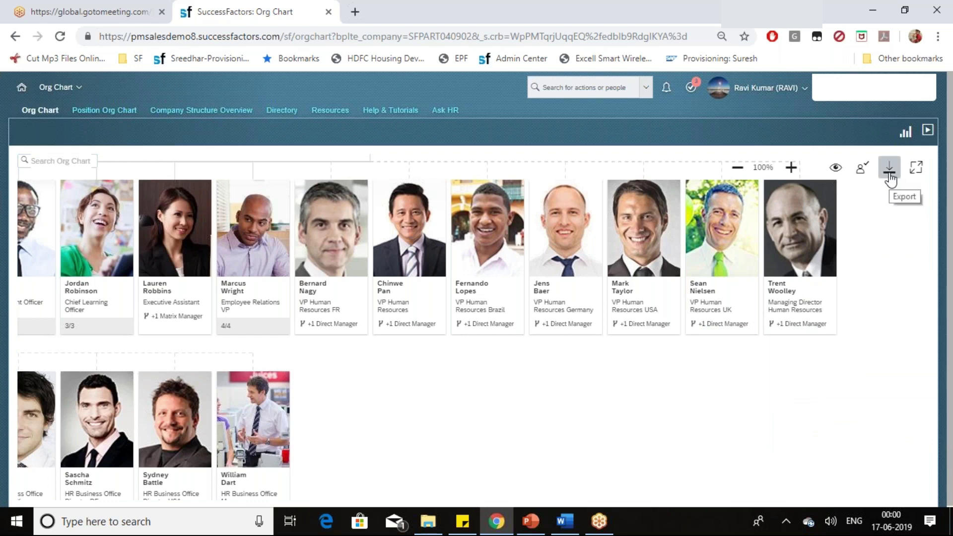
pyautogui.moveTo(496, 419); pyautogui.dragTo(847, 315)
pyautogui.moveTo(374, 460); pyautogui.dragTo(745, 400)
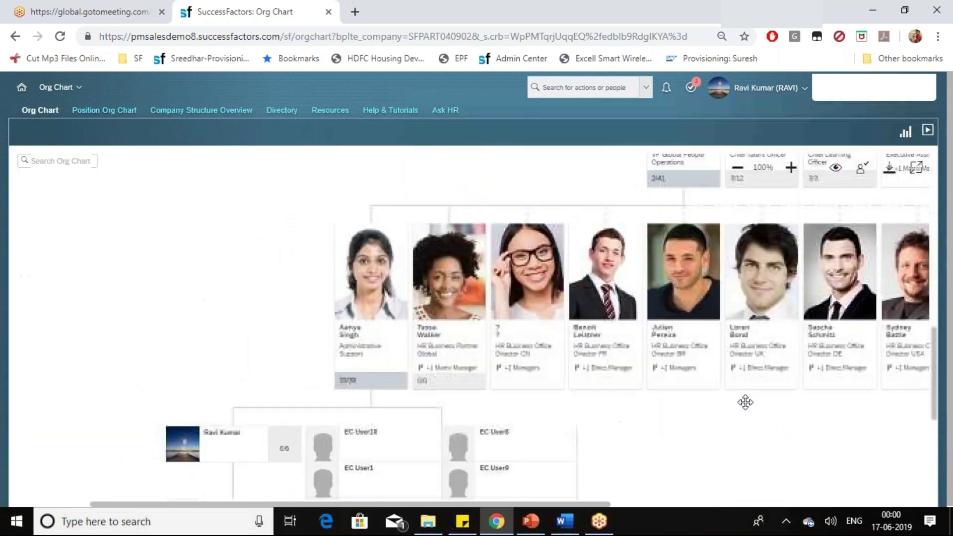
pyautogui.hotkey('alt', 'Tab')
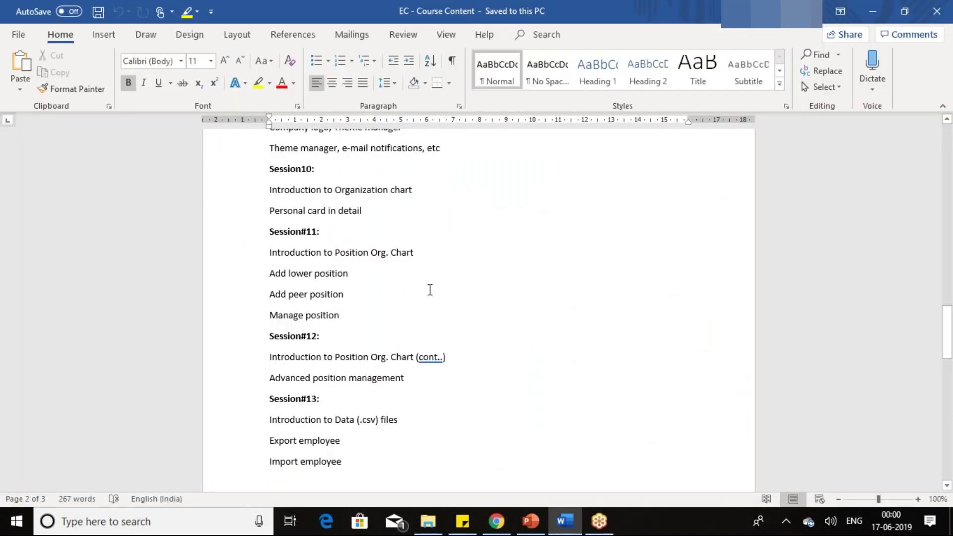
# Step: Switch to SuccessFactors in Chrome, open the Position Org Chart and go up one level, and return to the course content document in Word
pyautogui.hotkey('alt', 'Tab')
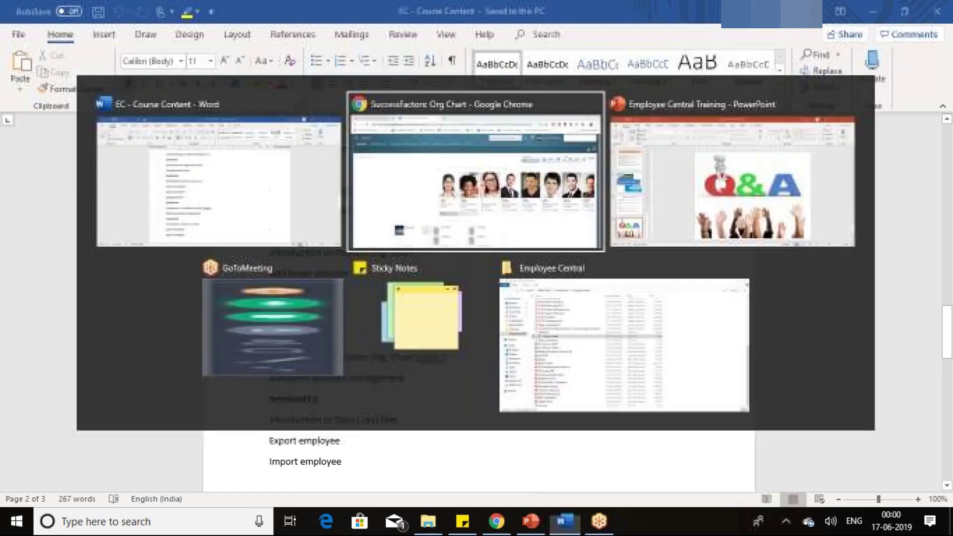
pyautogui.click(103, 111)
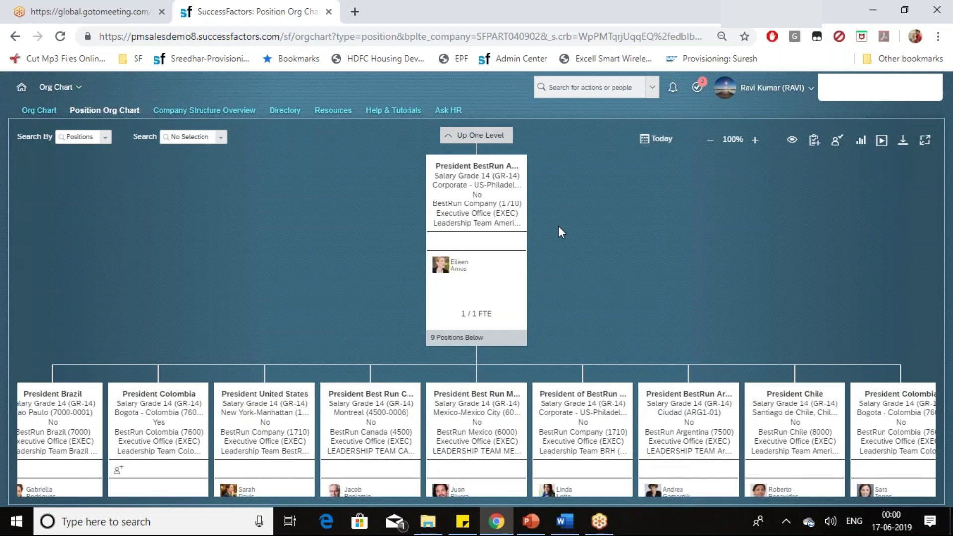
pyautogui.click(467, 137)
pyautogui.hotkey('alt', 'Tab')
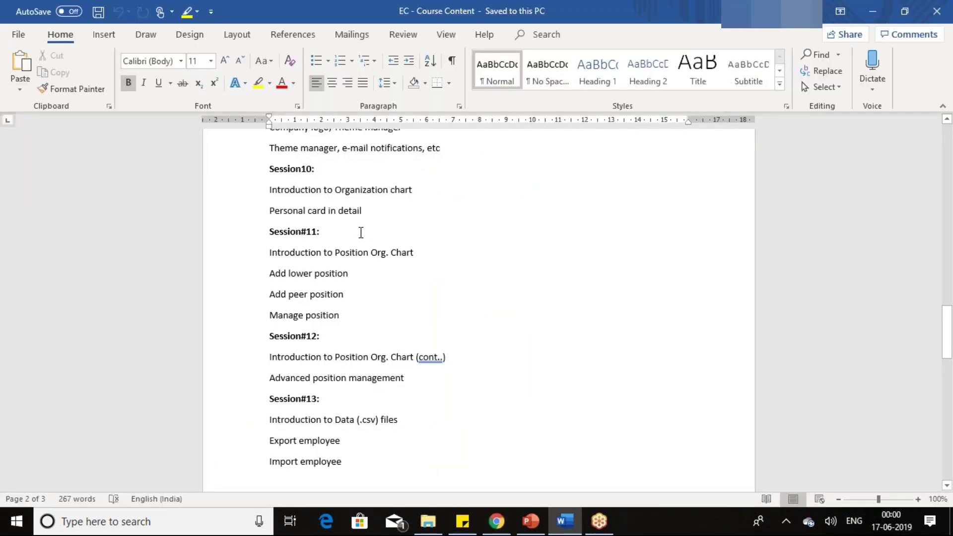
# Step: Review the topics of Session#13 through Session#19, including Week#4 Employee Central, and return to Session#2 at the beginning of the document
pyautogui.scroll(-4, 361, 232)
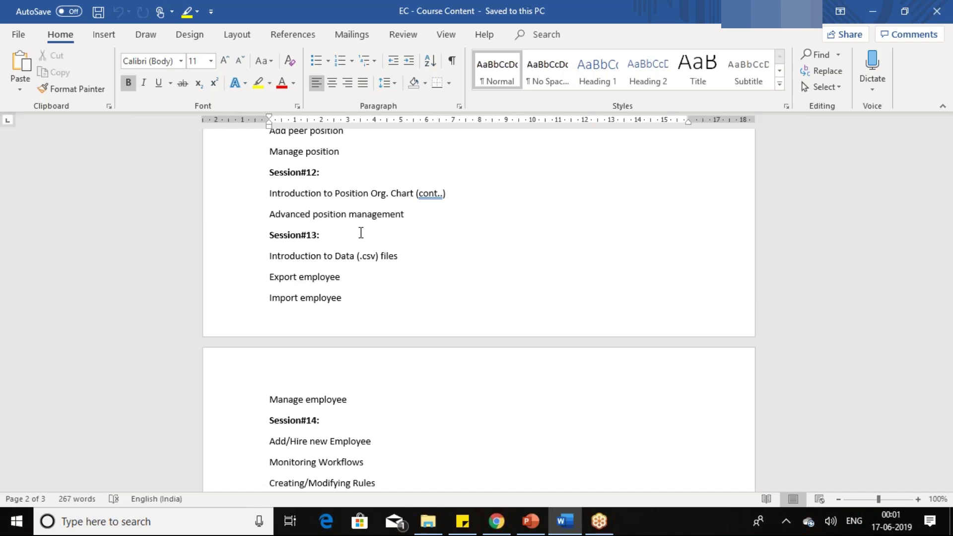
pyautogui.scroll(-4, 361, 233)
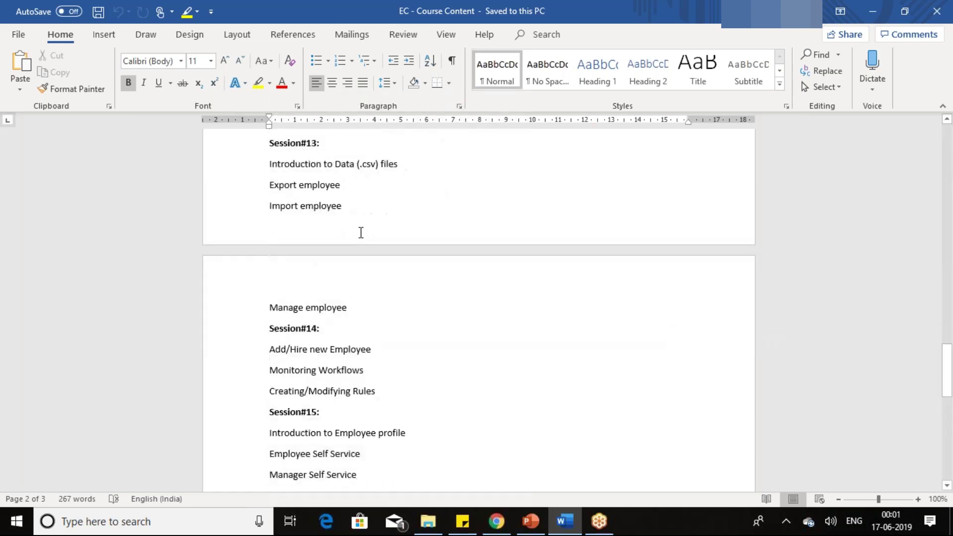
pyautogui.scroll(-3, 361, 233)
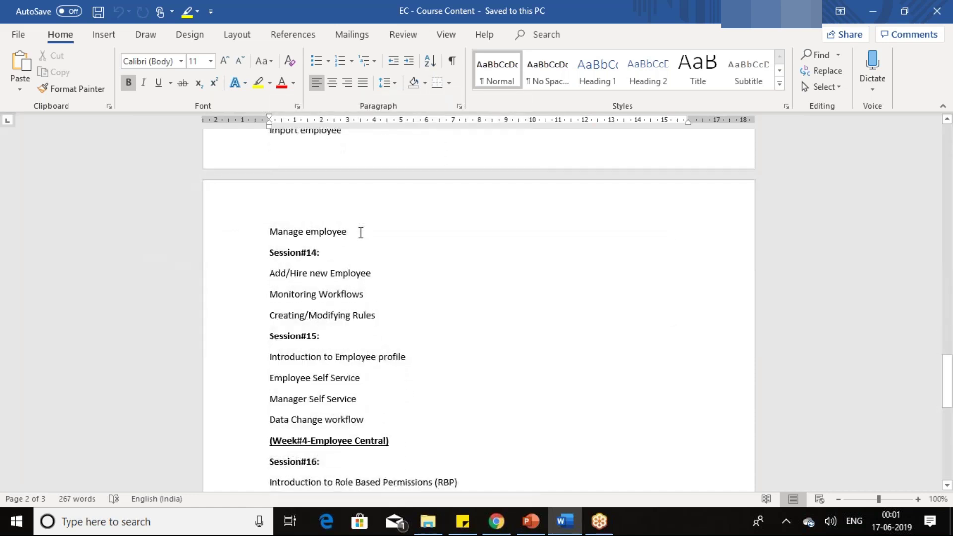
pyautogui.scroll(-5, 361, 233)
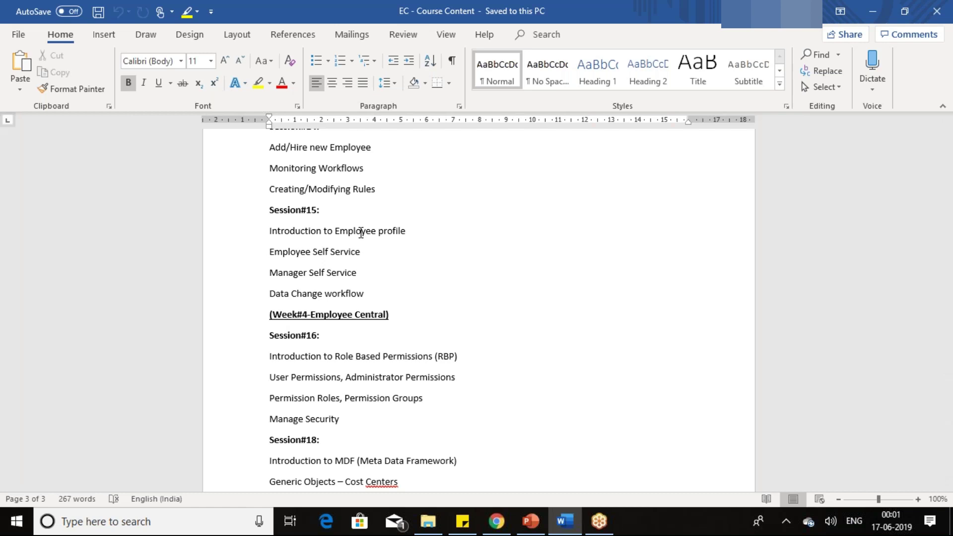
pyautogui.scroll(-3, 361, 232)
pyautogui.scroll(1, 361, 233)
pyautogui.scroll(1, 361, 232)
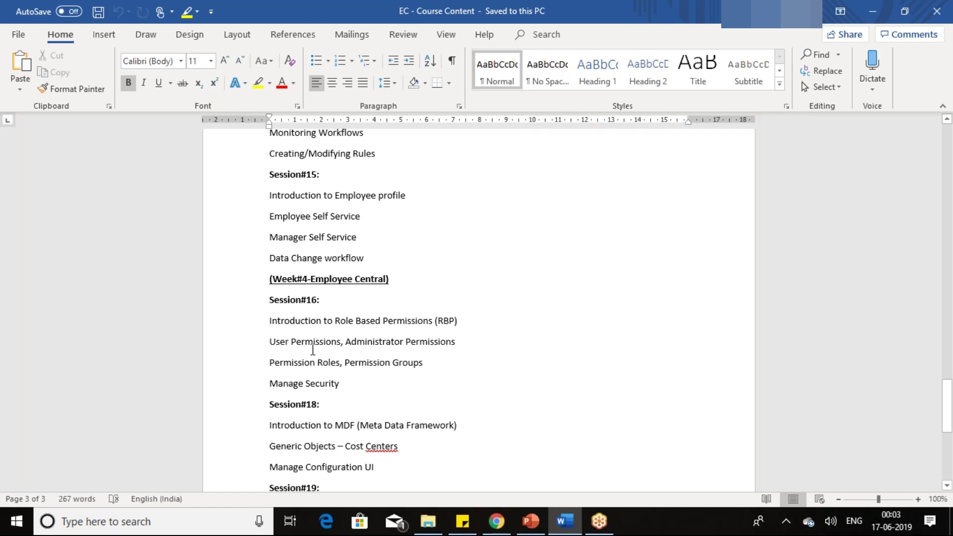
pyautogui.scroll(-4, 313, 350)
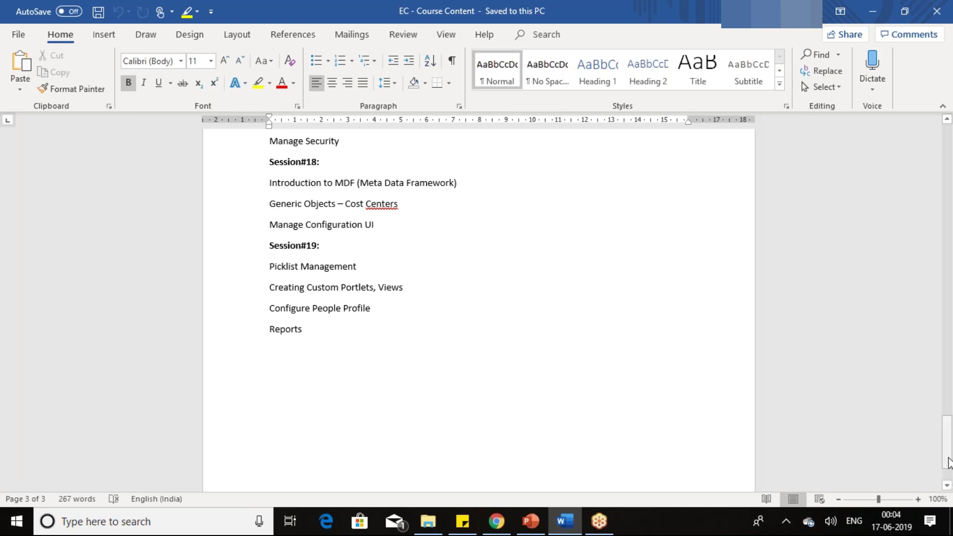
pyautogui.moveTo(949, 462); pyautogui.dragTo(948, 217)
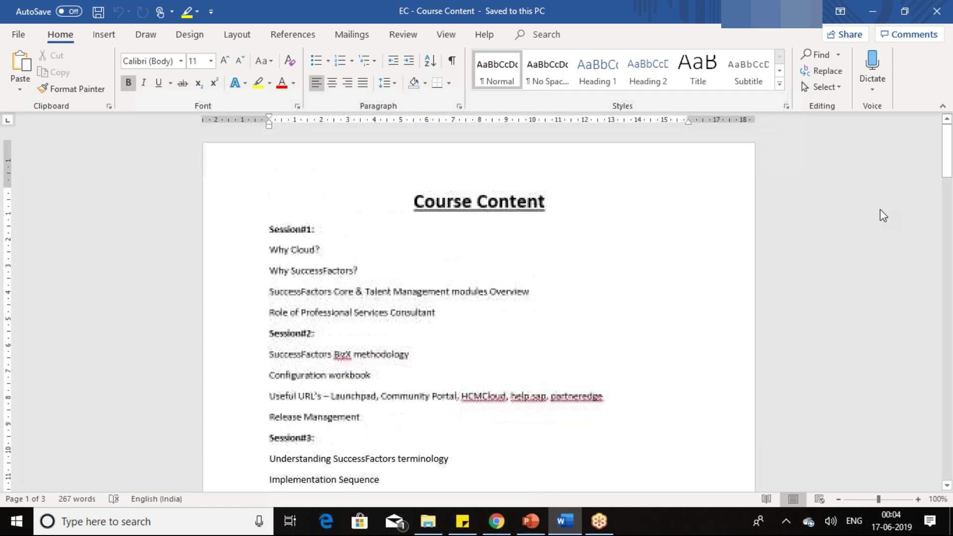
pyautogui.click(314, 343)
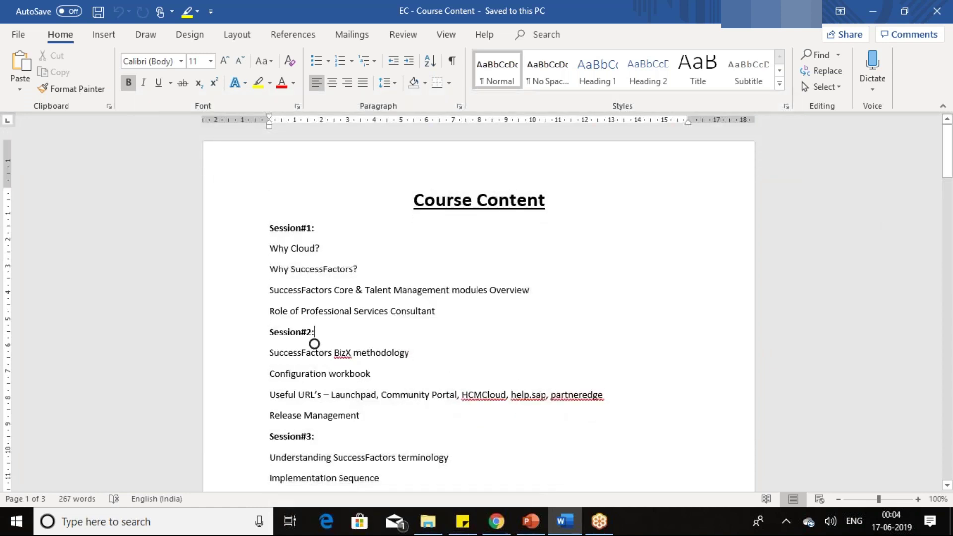